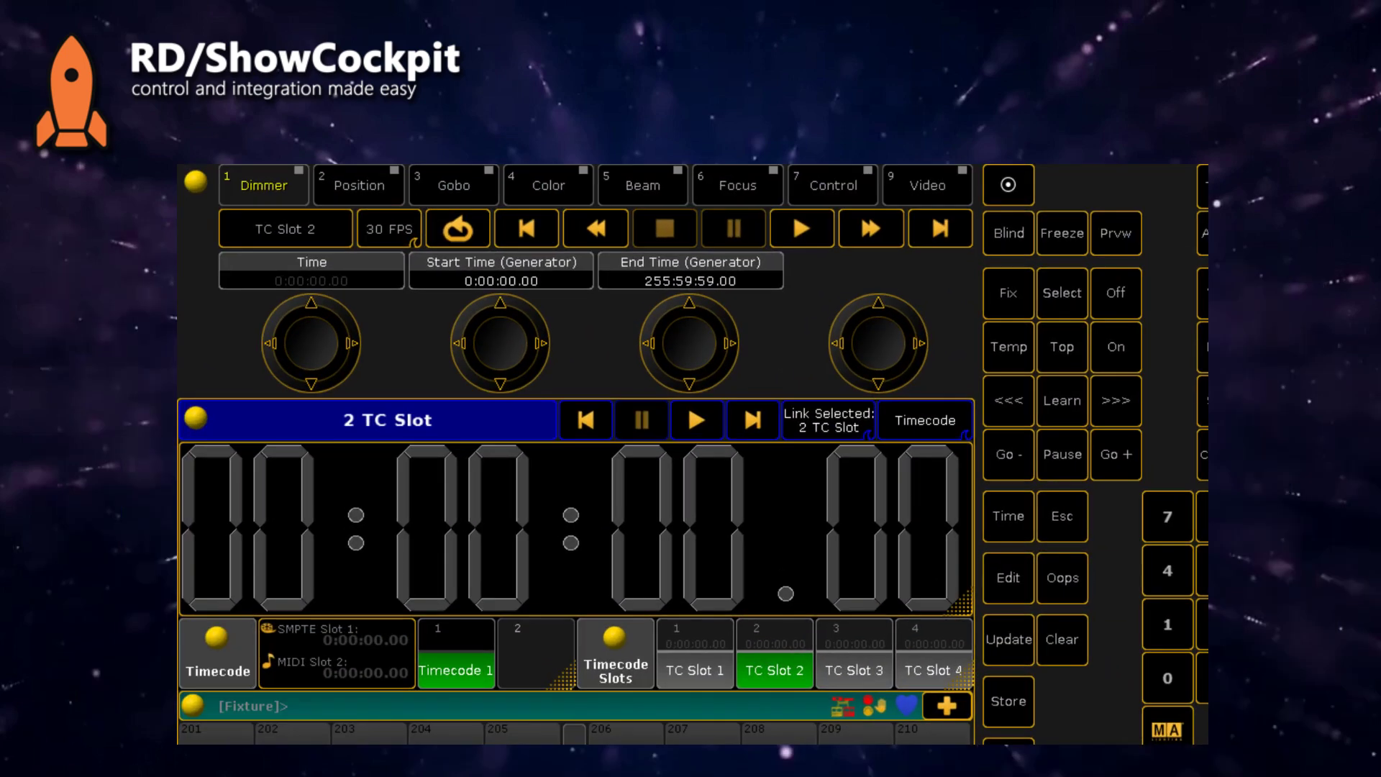
# - Review the console's MIDI settings in the options, then close them
pyautogui.click(200, 188)
pyautogui.click(220, 442)
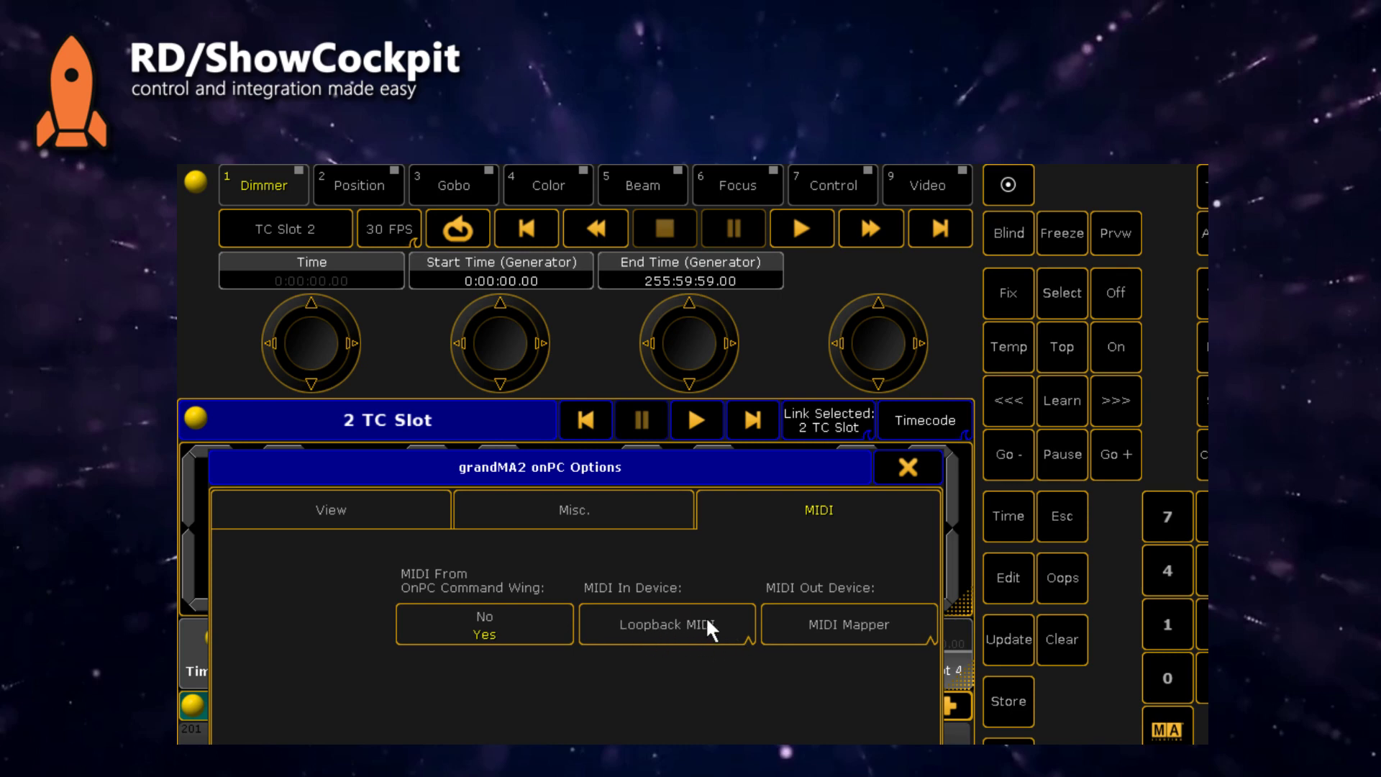
pyautogui.click(908, 468)
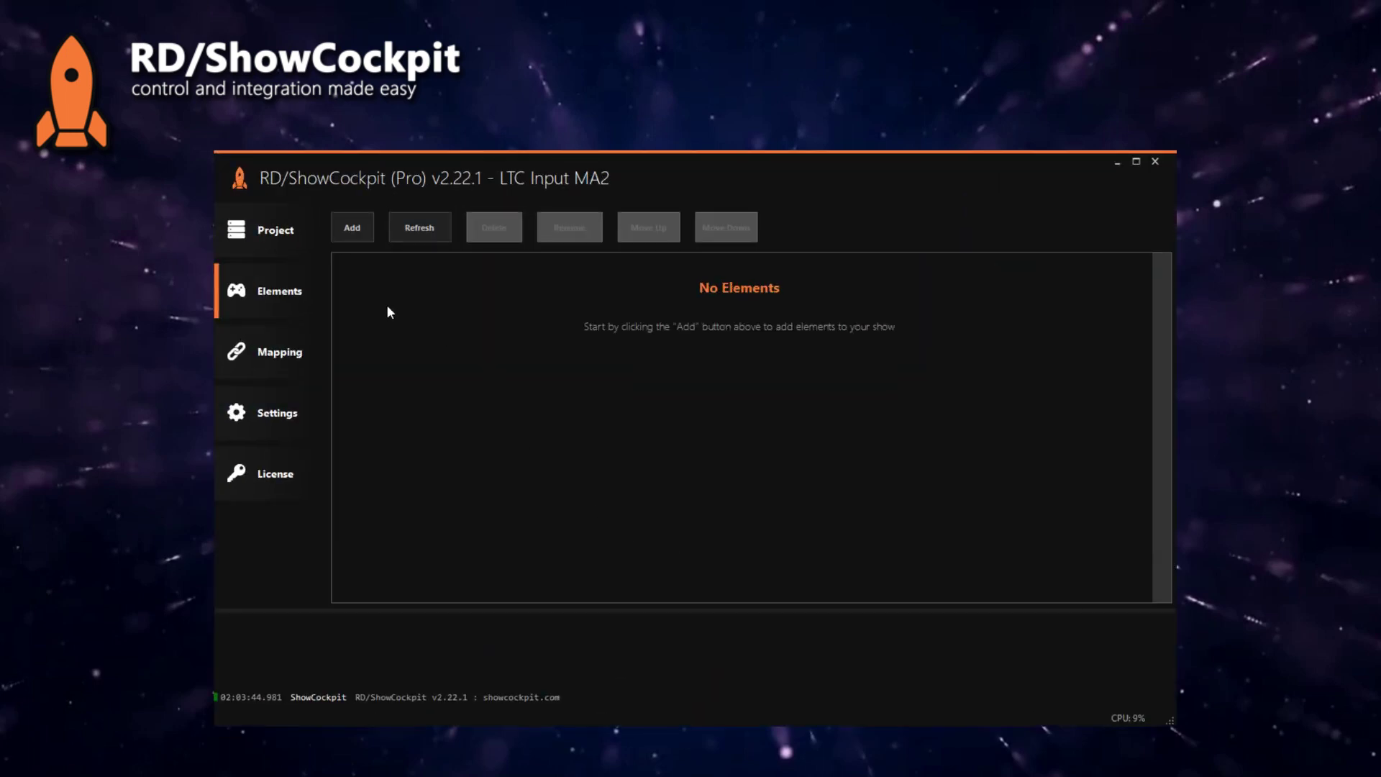
# - Add an LTC Input element from External Control > Timecode, keeping its default name
pyautogui.click(344, 227)
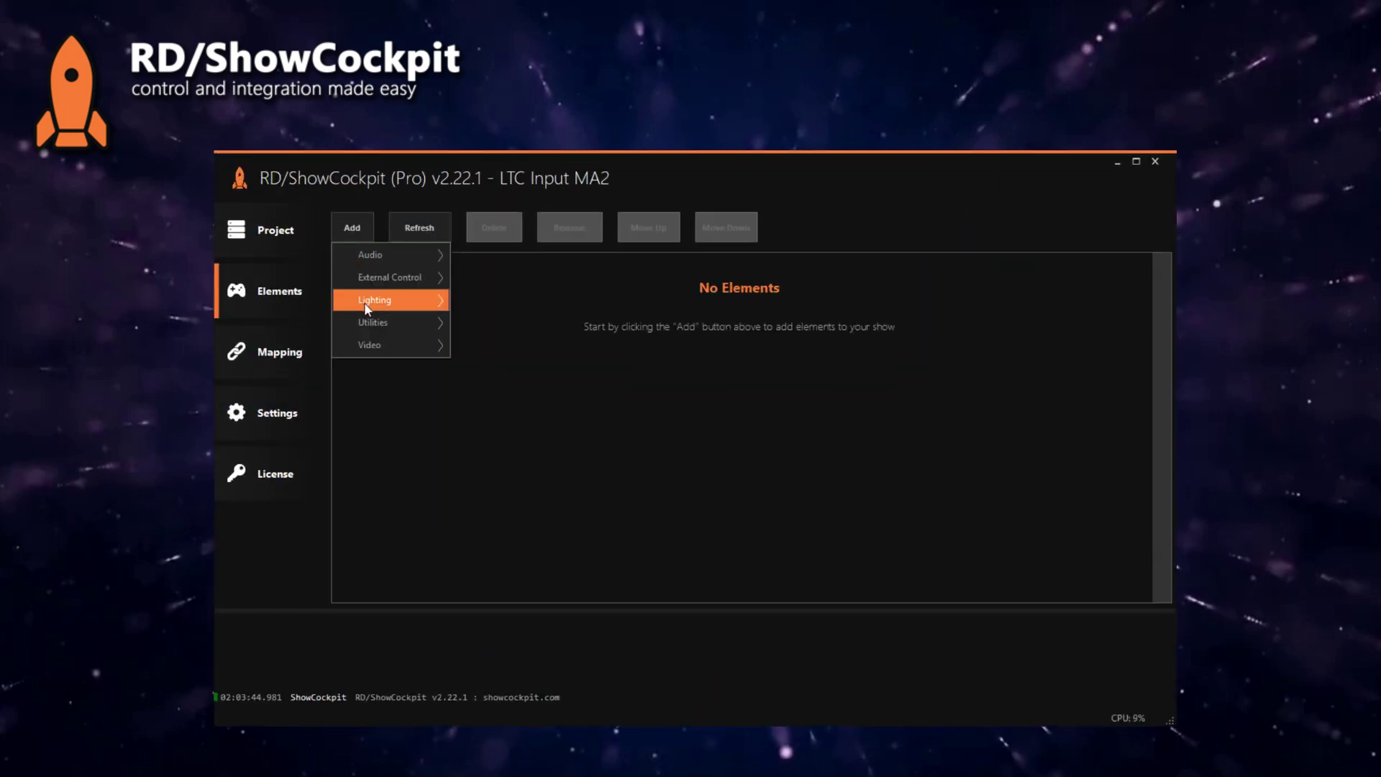
pyautogui.moveTo(364, 303)
pyautogui.moveTo(424, 277)
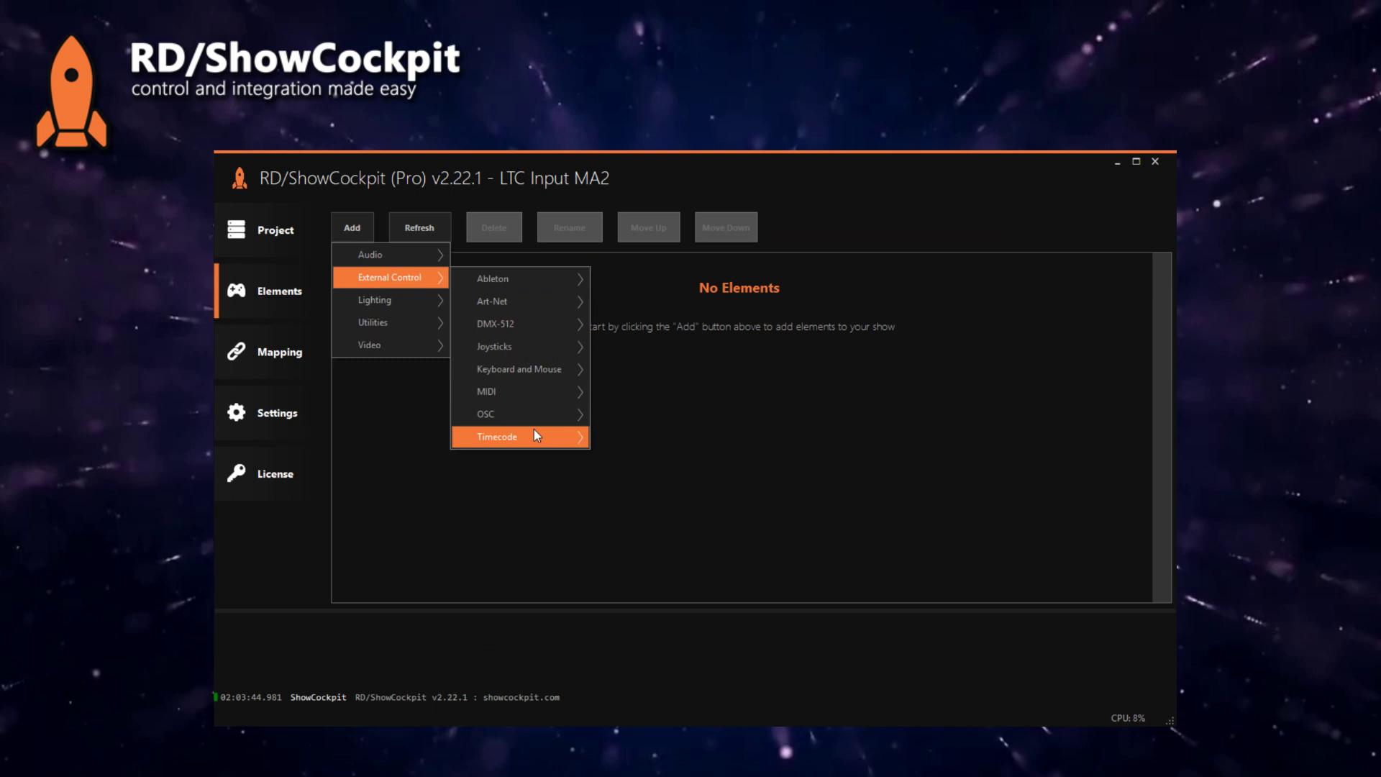
pyautogui.moveTo(535, 433)
pyautogui.click(646, 443)
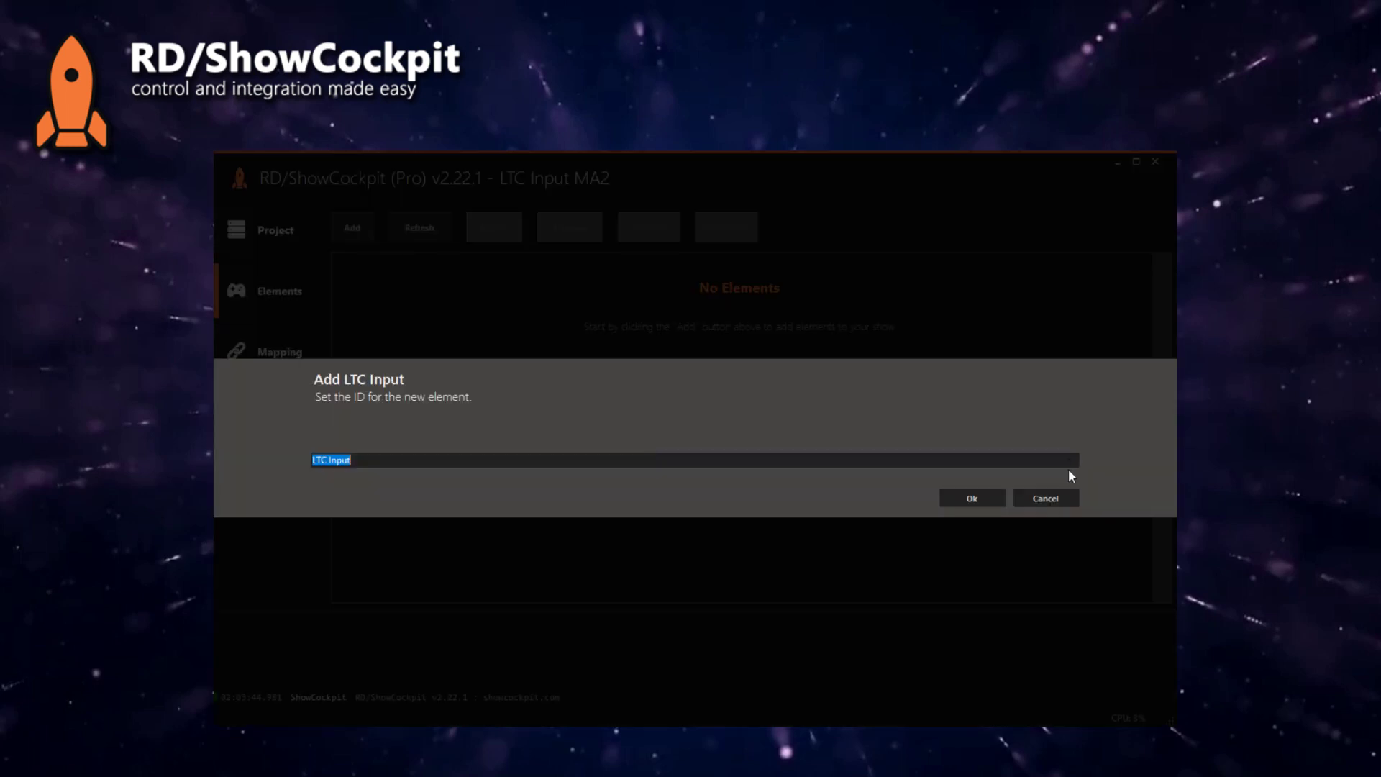
pyautogui.click(966, 493)
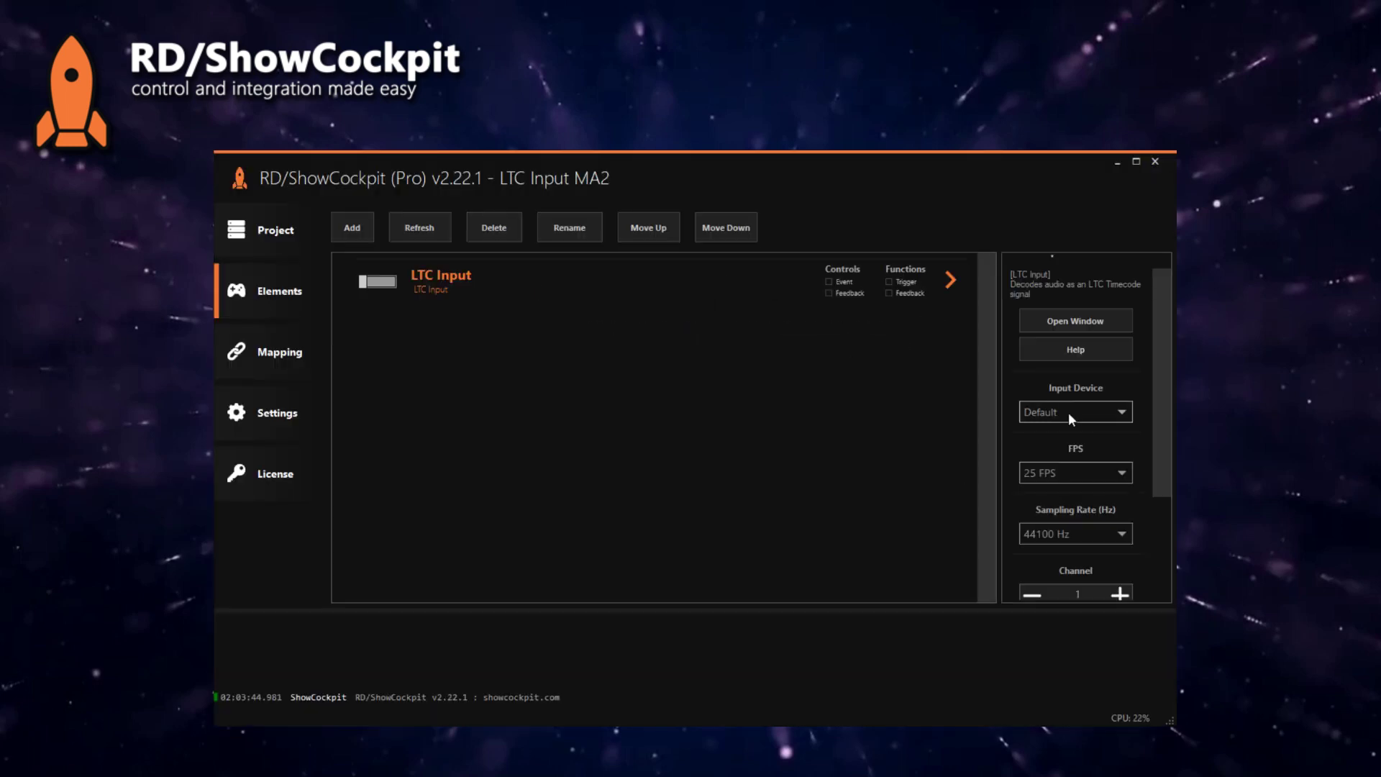
pyautogui.click(1066, 407)
pyautogui.click(1076, 451)
pyautogui.click(1073, 474)
pyautogui.click(1065, 525)
# - Enable the LTC Input and check its live timecode view before returning to Elements
pyautogui.click(377, 282)
pyautogui.click(457, 280)
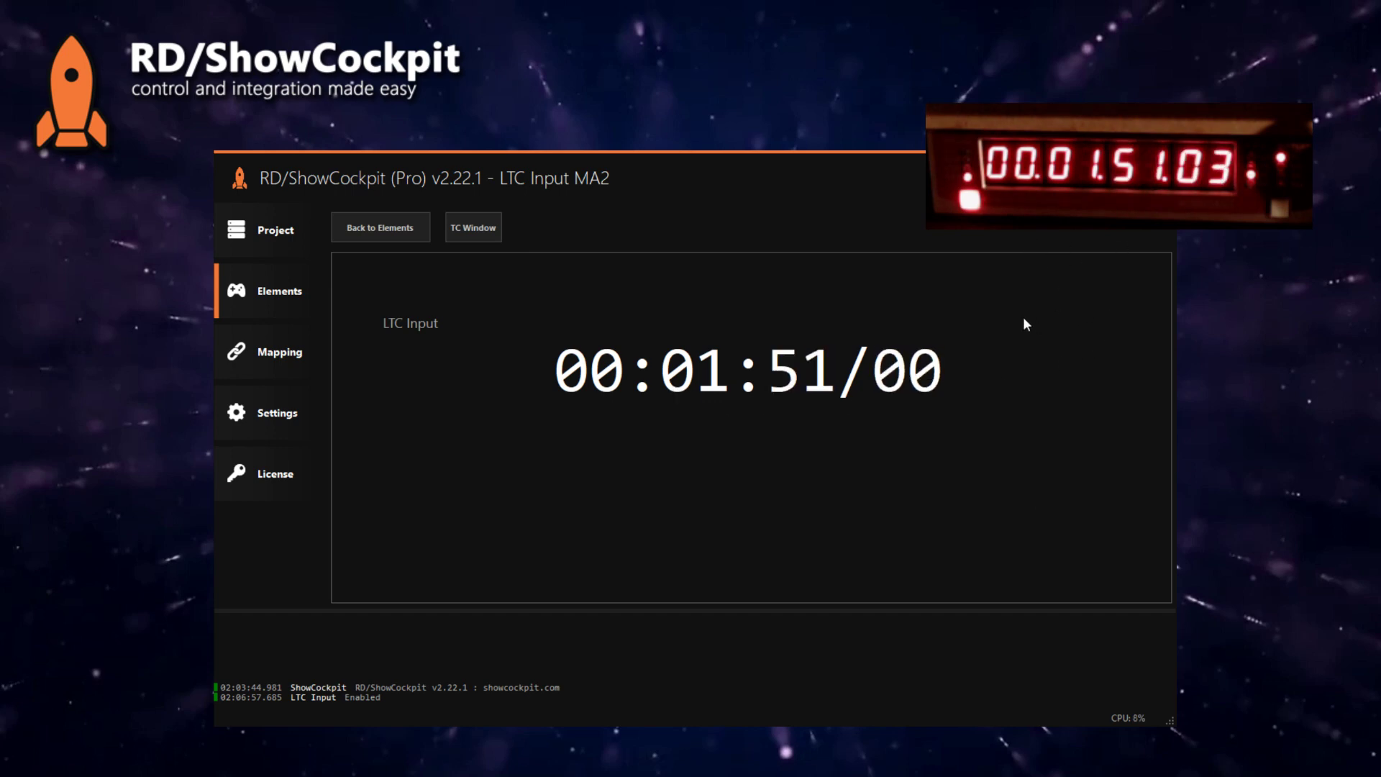
pyautogui.click(382, 228)
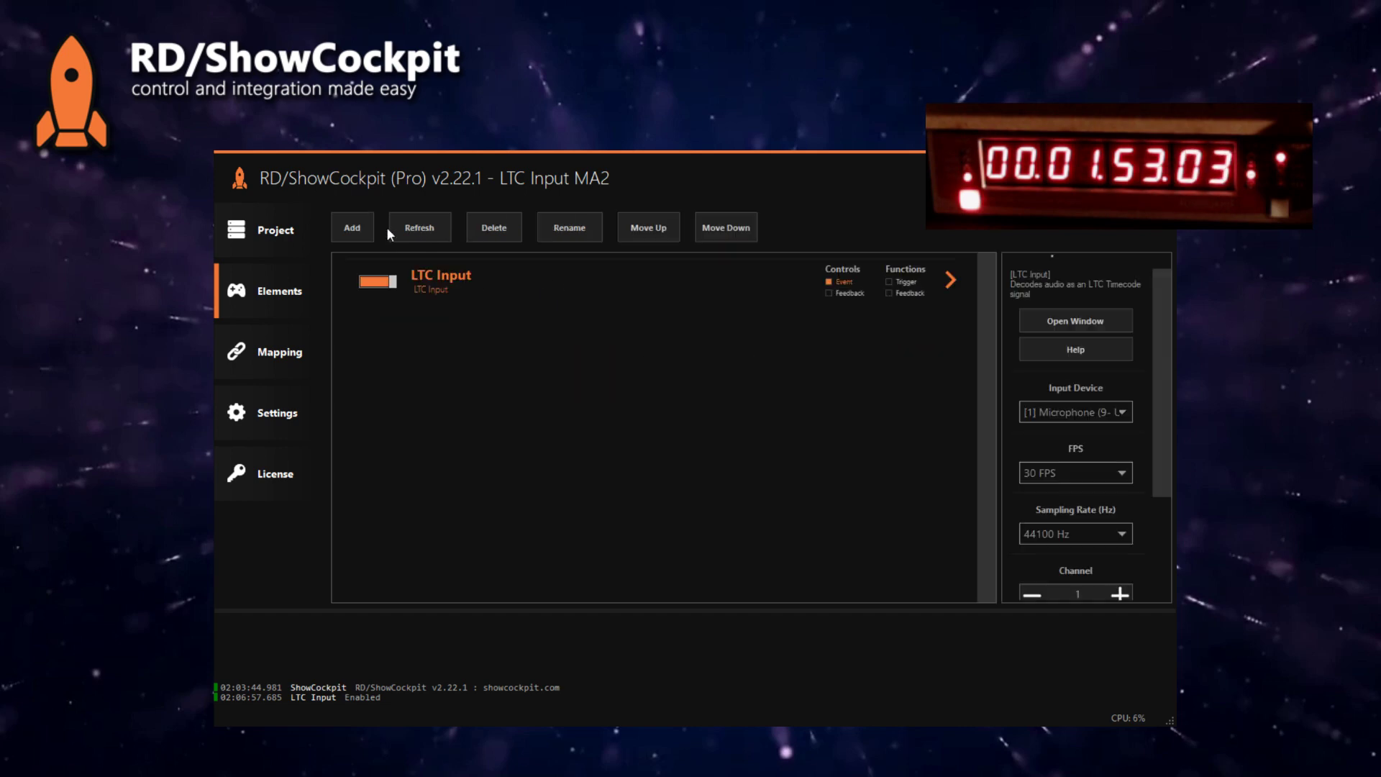
# - Add an MTC Output element from External Control > Timecode, keeping its default name
pyautogui.click(350, 231)
pyautogui.moveTo(355, 276)
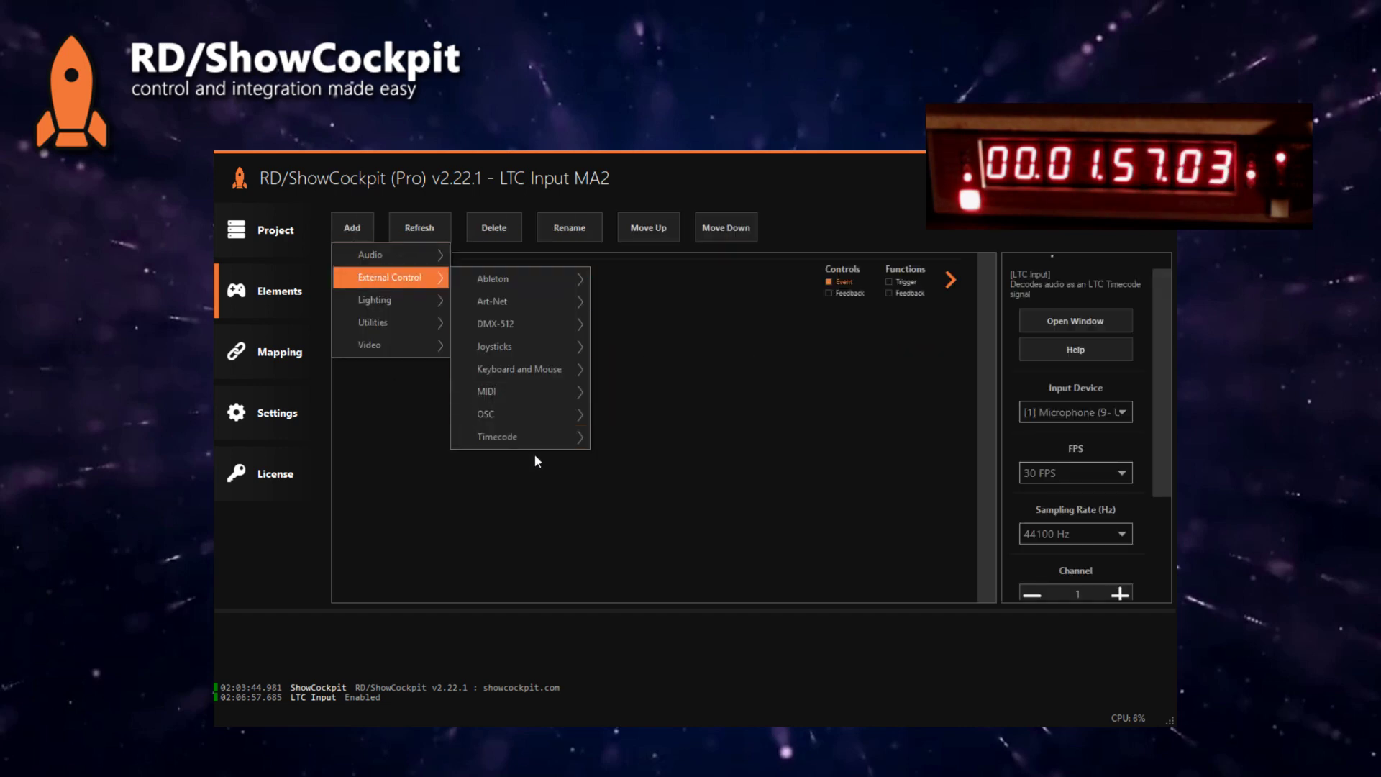
pyautogui.moveTo(551, 439)
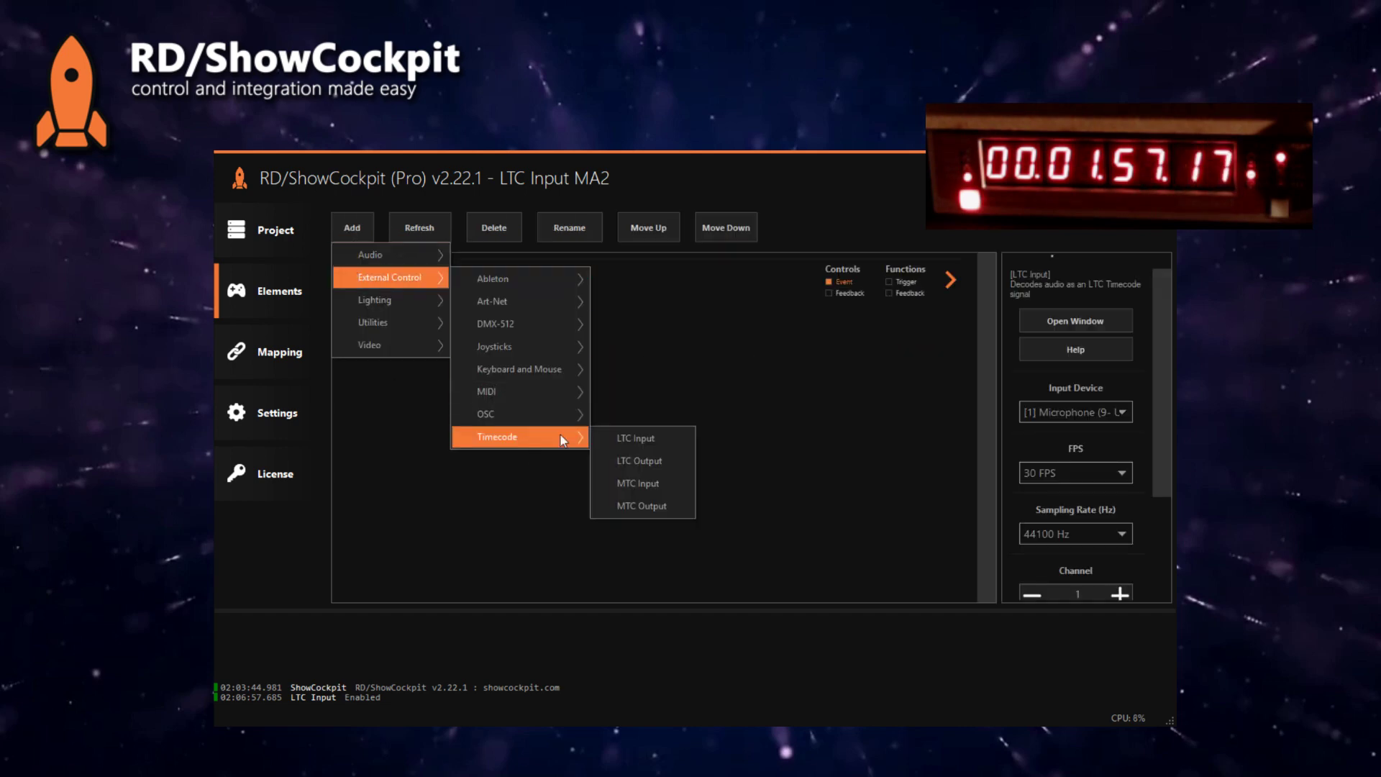
pyautogui.click(620, 507)
pyautogui.click(983, 505)
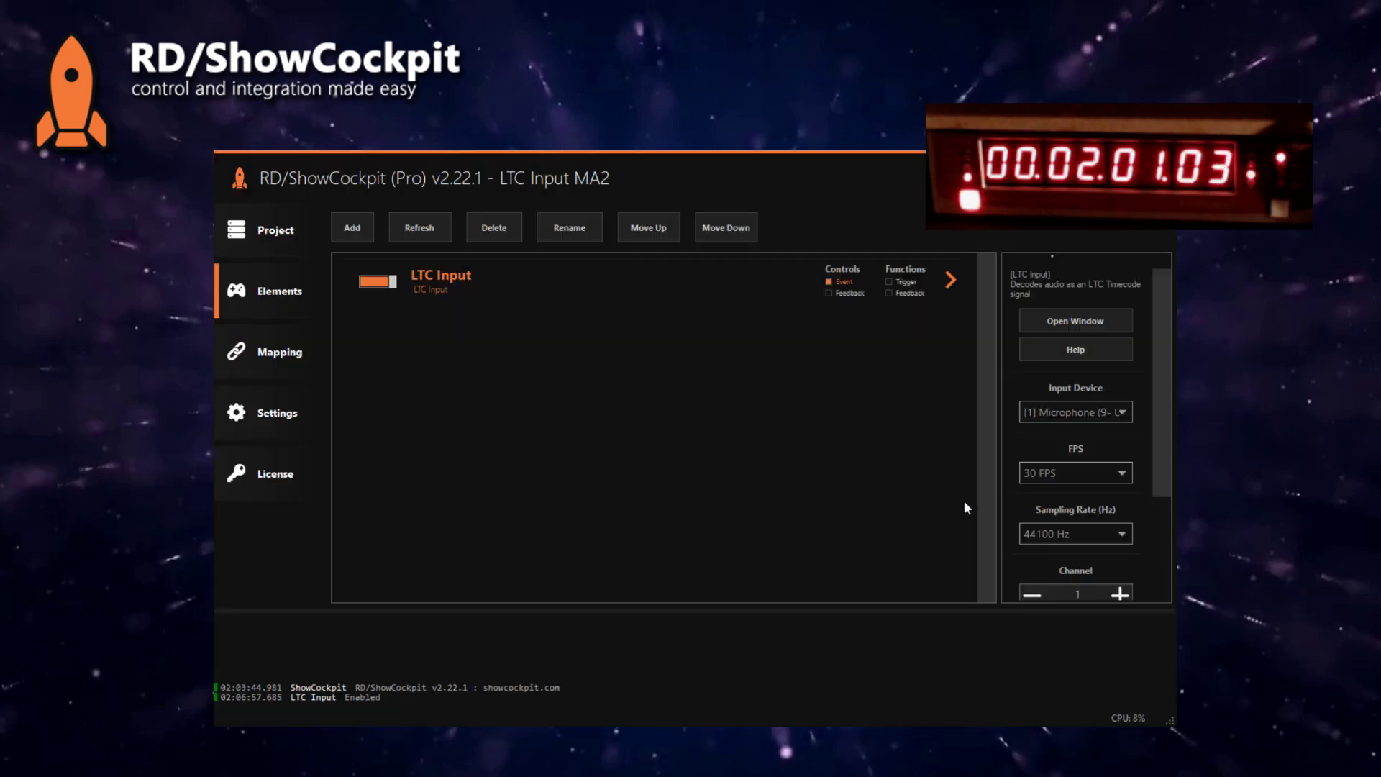
# - Set the MTC Output to 30 FPS on Loopback MIDI and enable it
pyautogui.click(1069, 463)
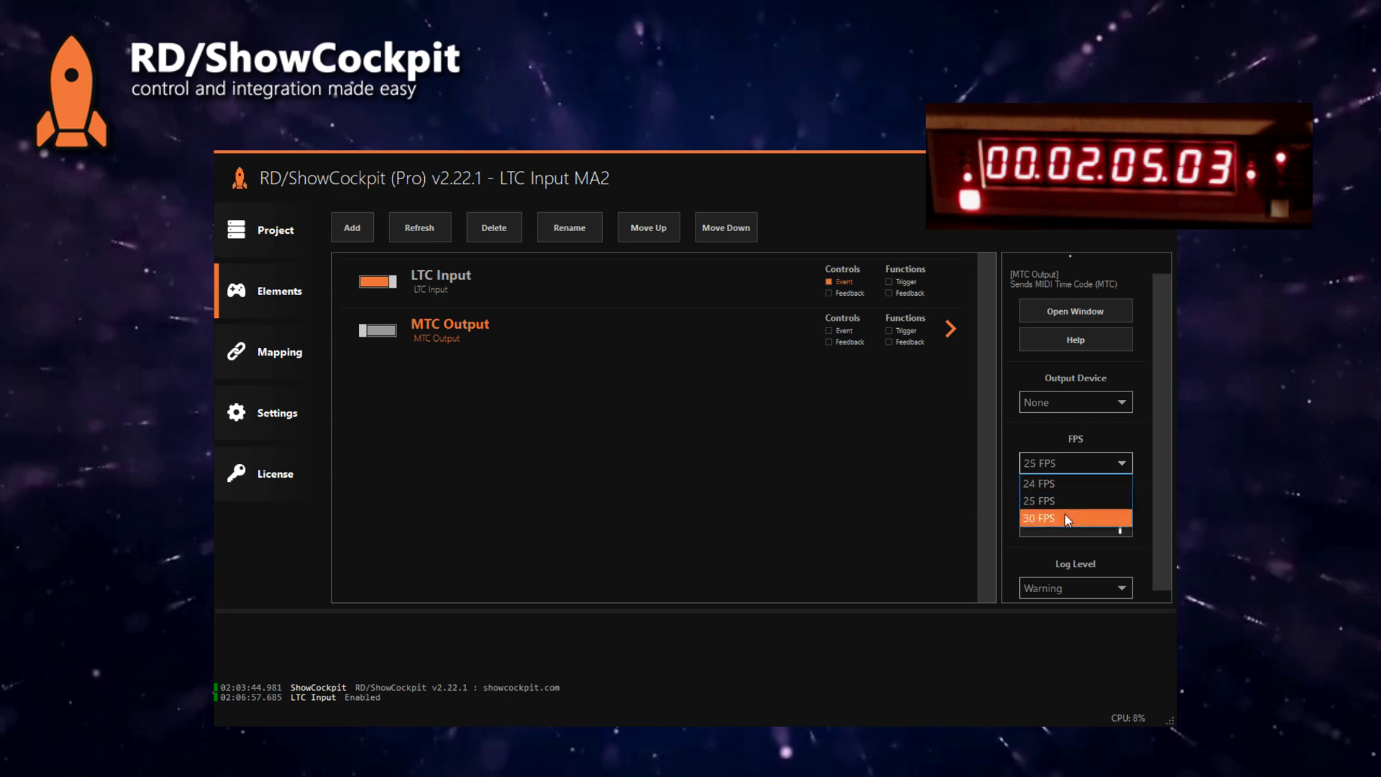
pyautogui.click(1065, 514)
pyautogui.click(1062, 403)
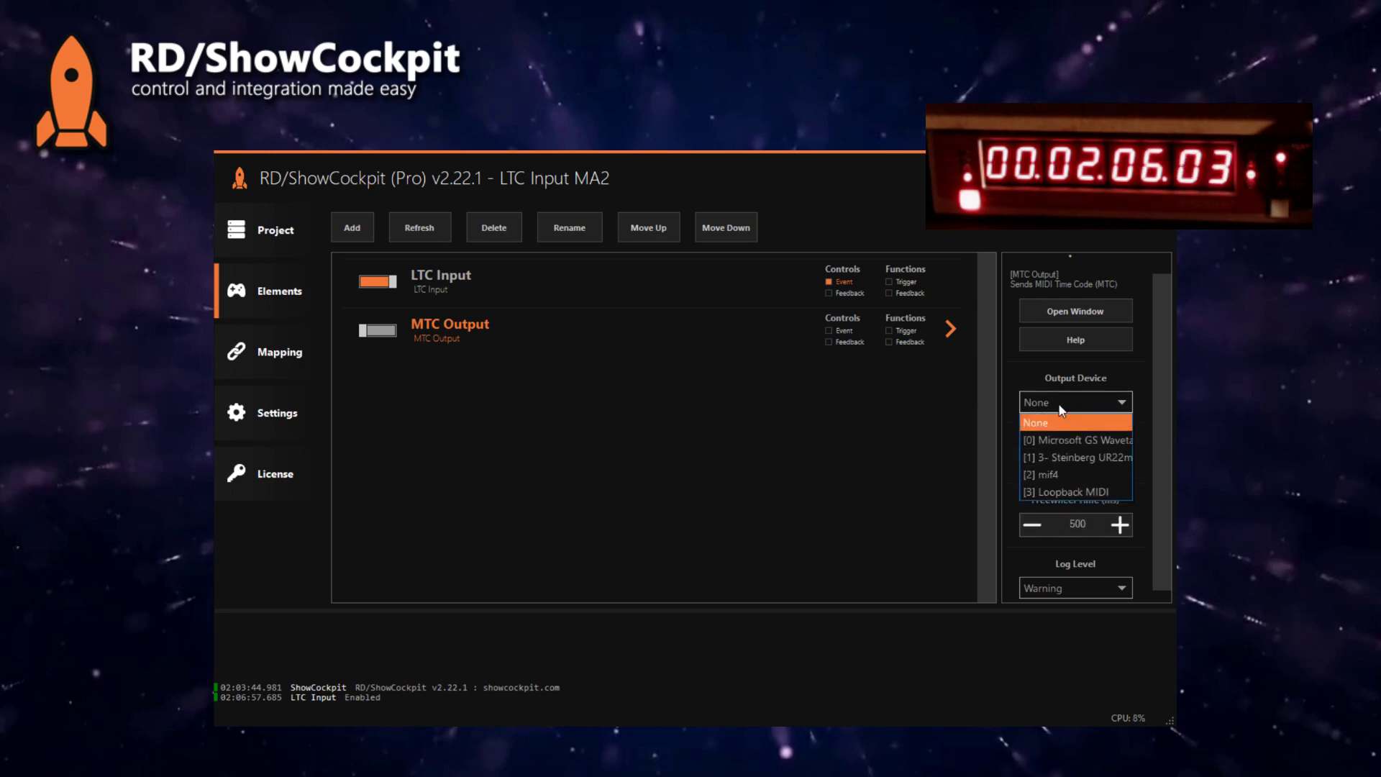
pyautogui.click(1069, 494)
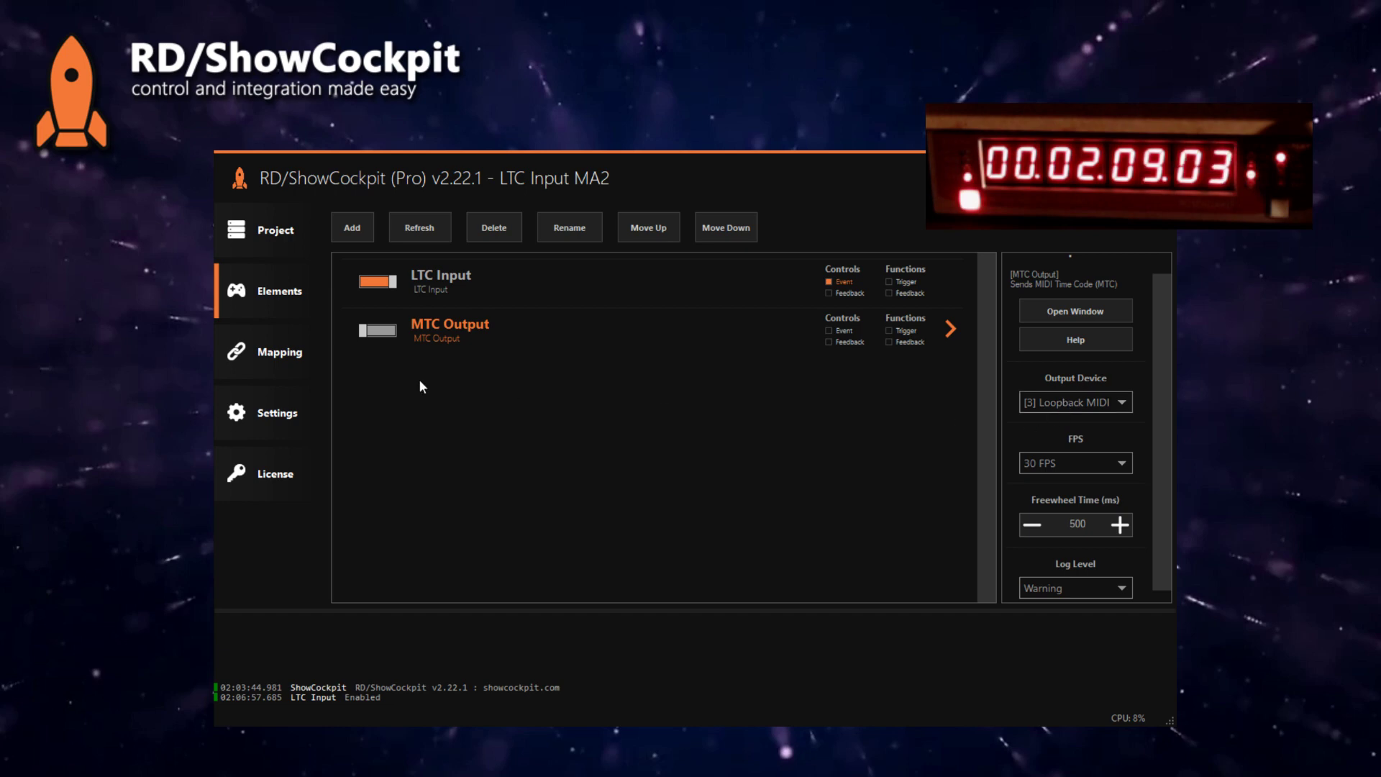
pyautogui.click(375, 330)
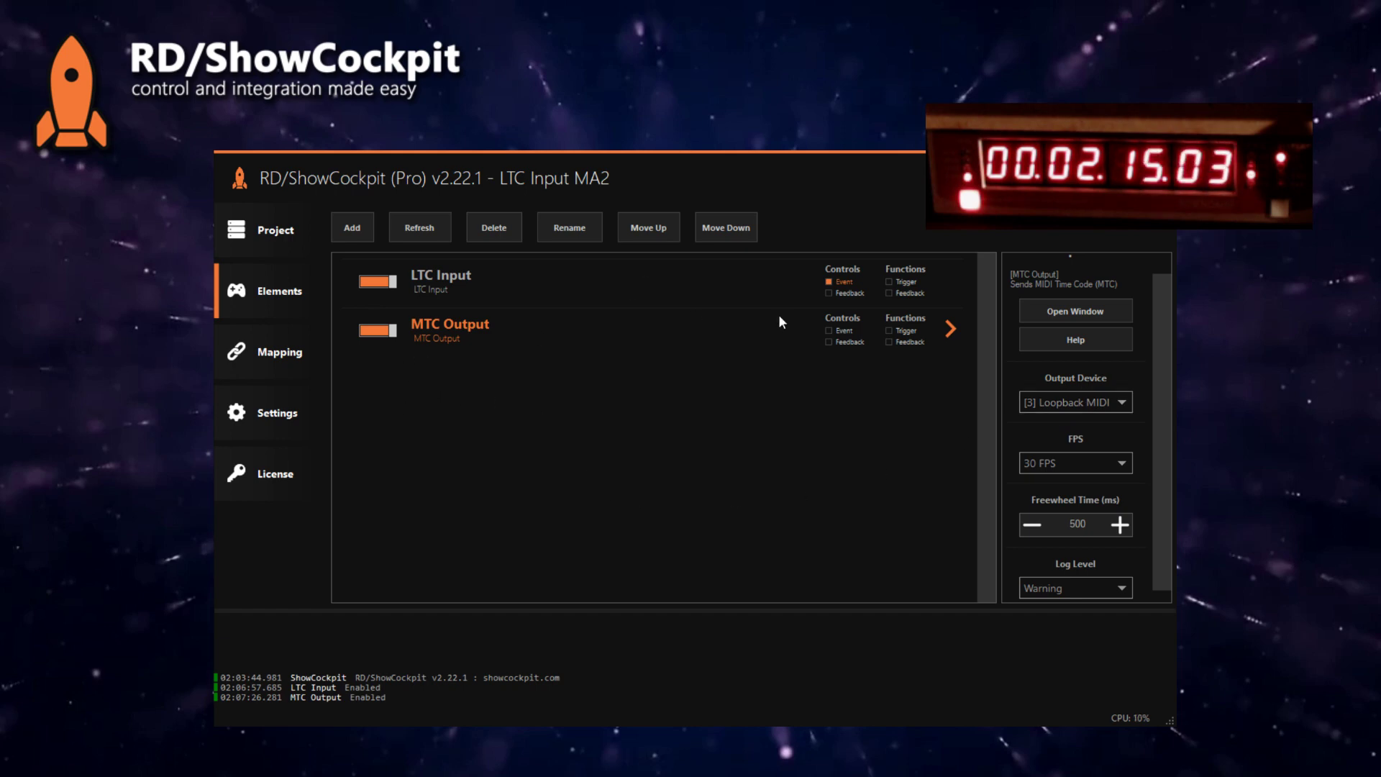
# - Map MTC Output > Timecode Sync to the LTC Input's Timecode Sync control, then return to Elements
pyautogui.click(282, 332)
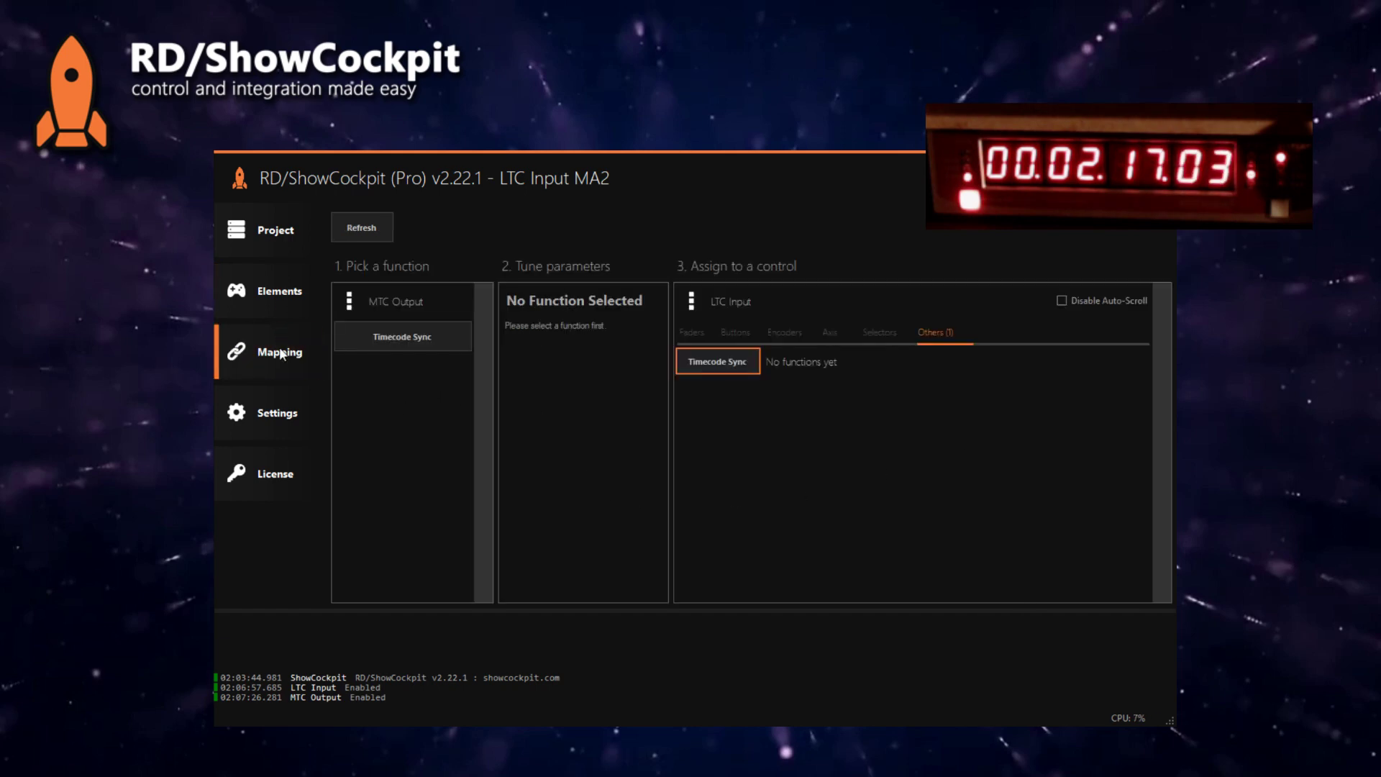
pyautogui.click(391, 333)
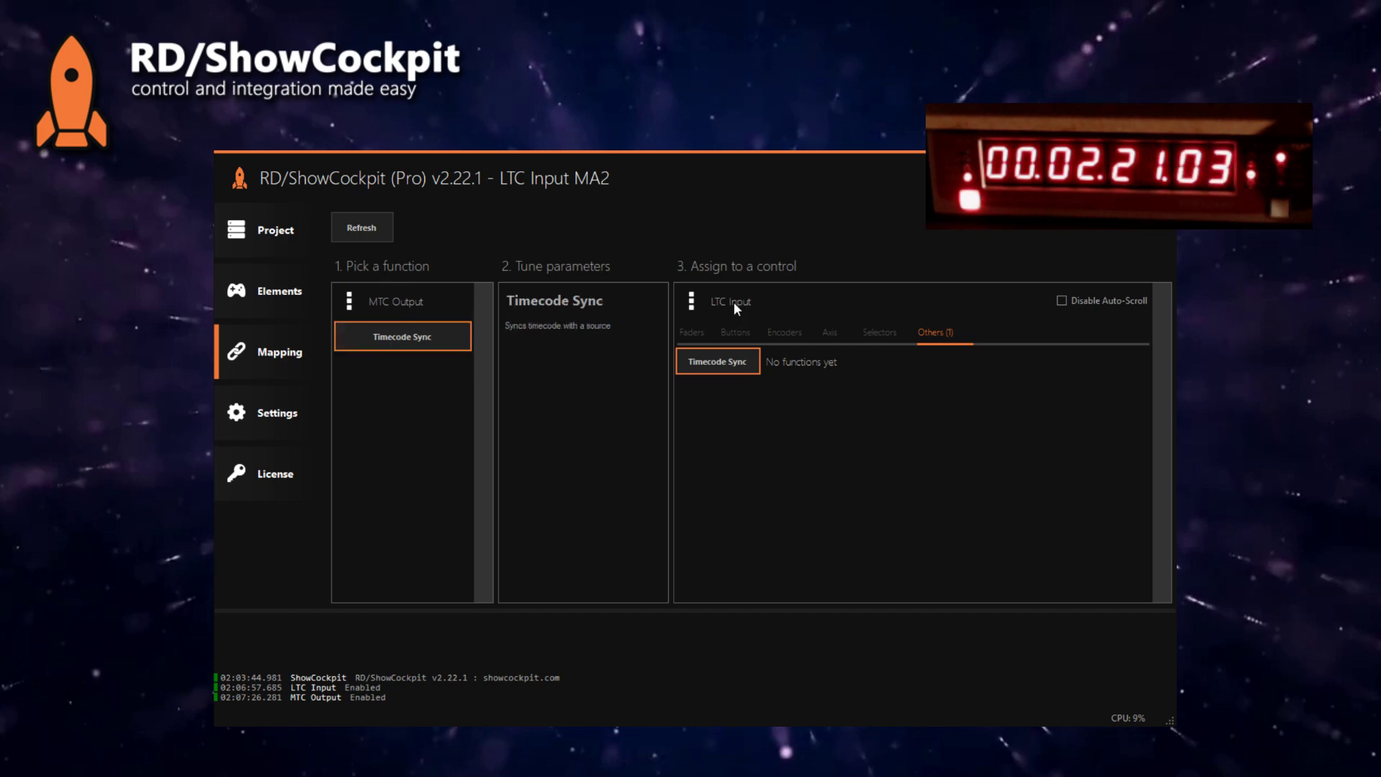
pyautogui.click(729, 363)
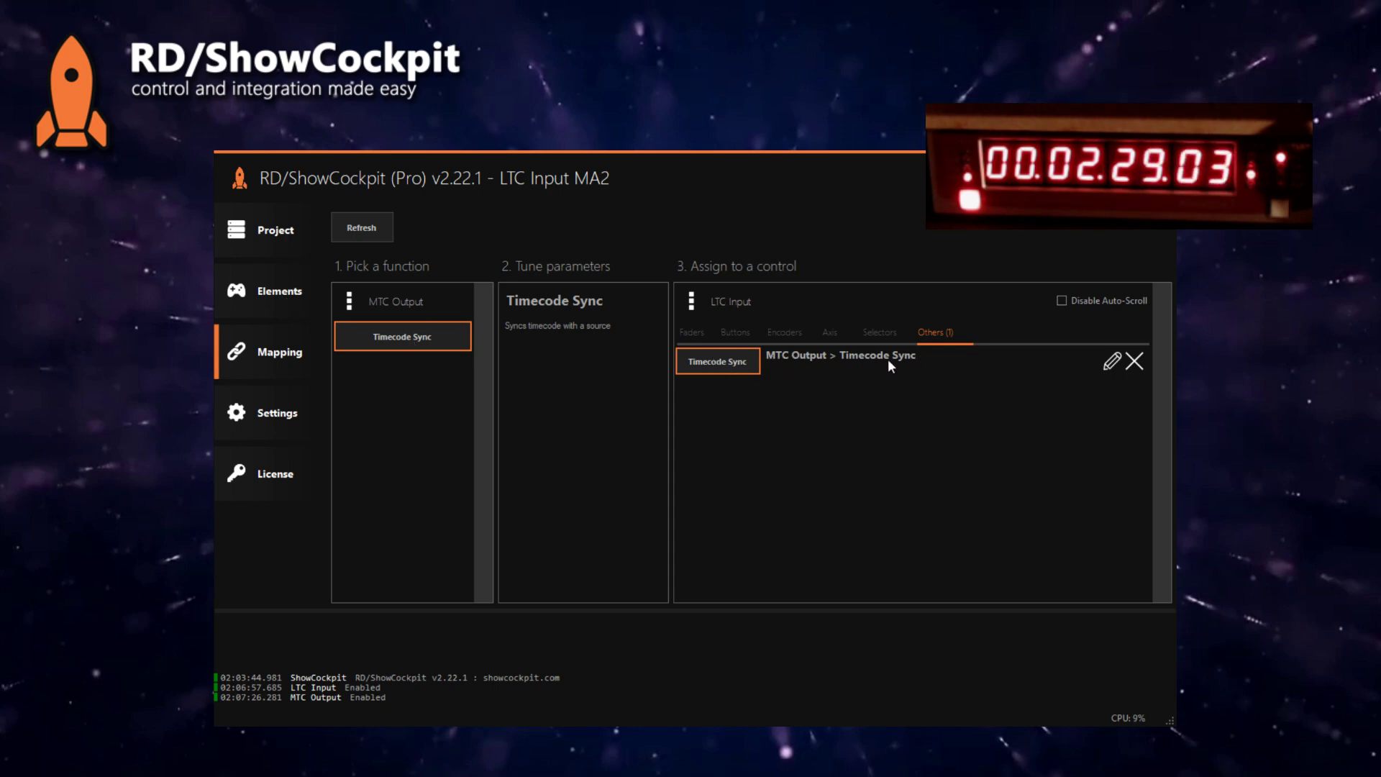
pyautogui.click(241, 303)
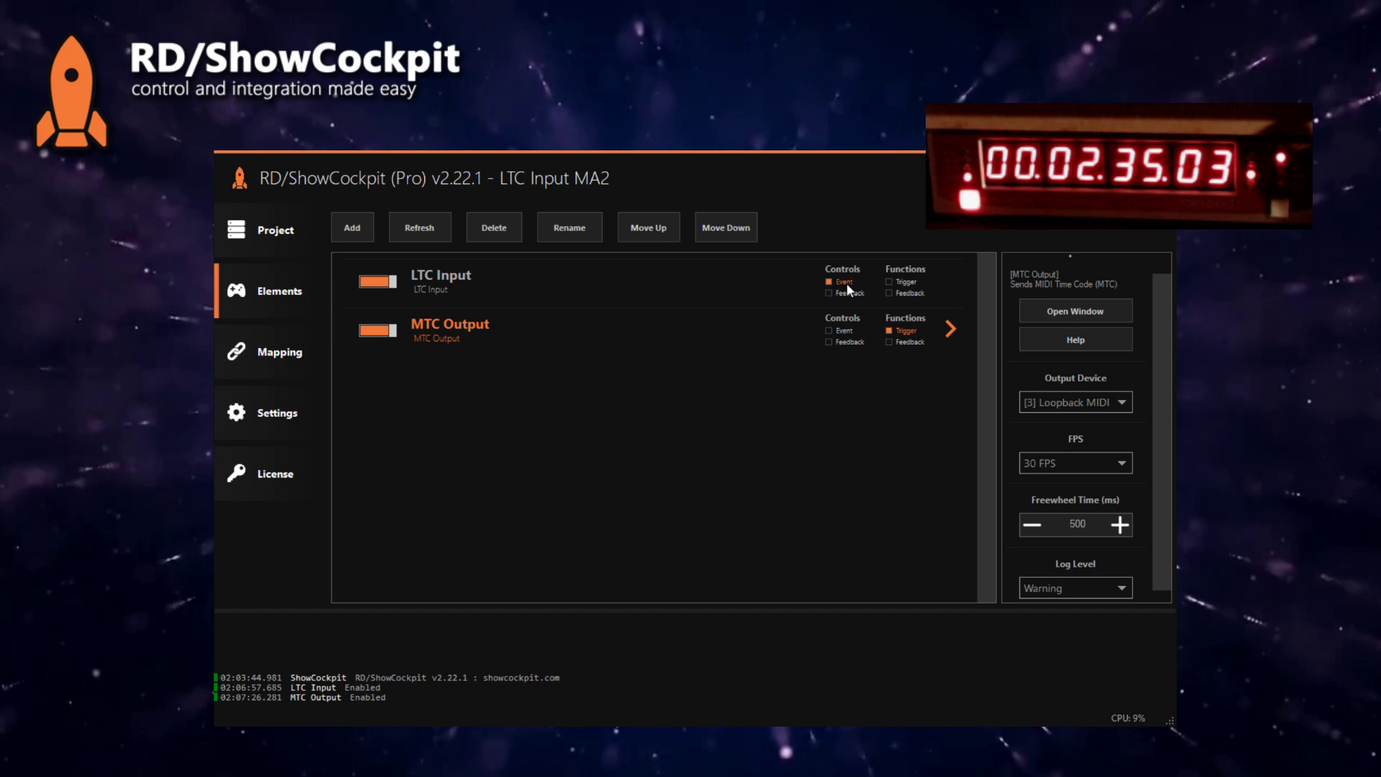
pyautogui.click(437, 275)
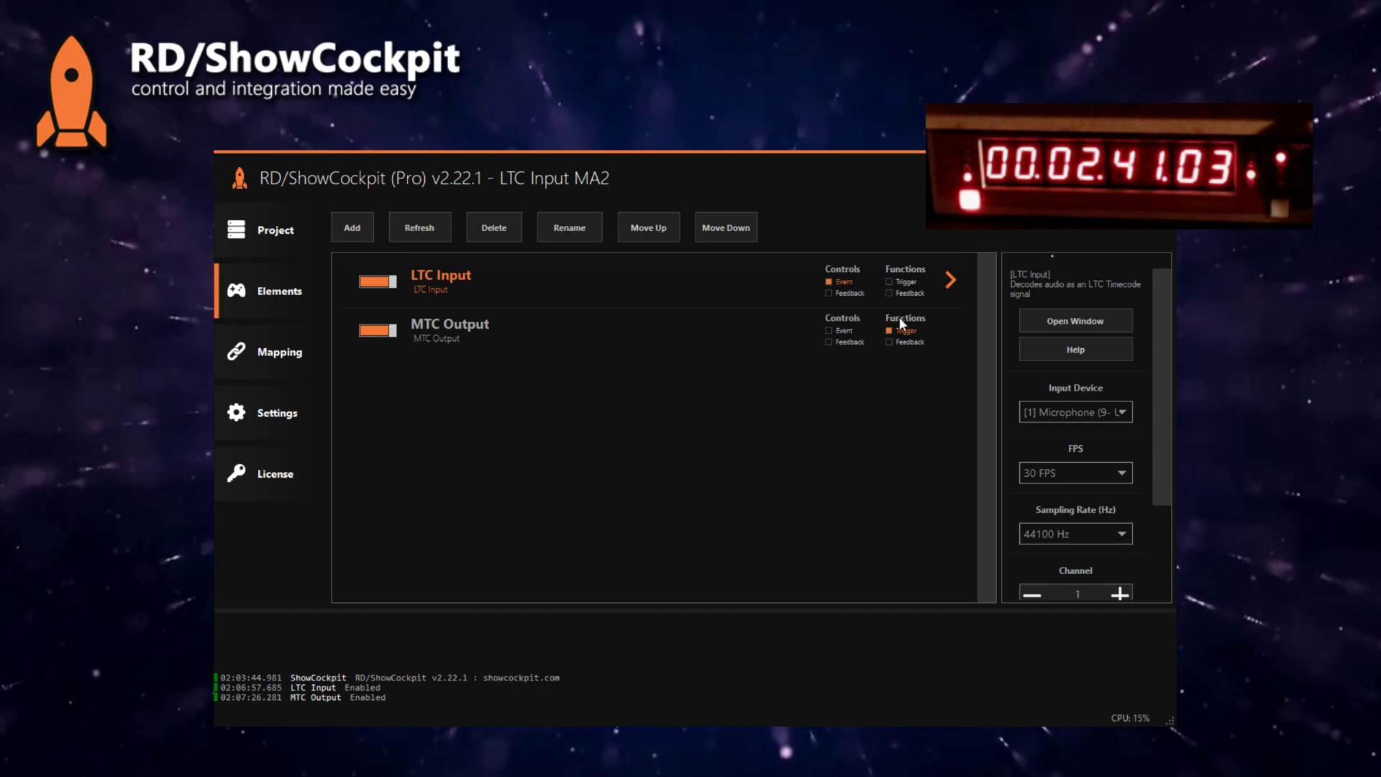
pyautogui.click(441, 333)
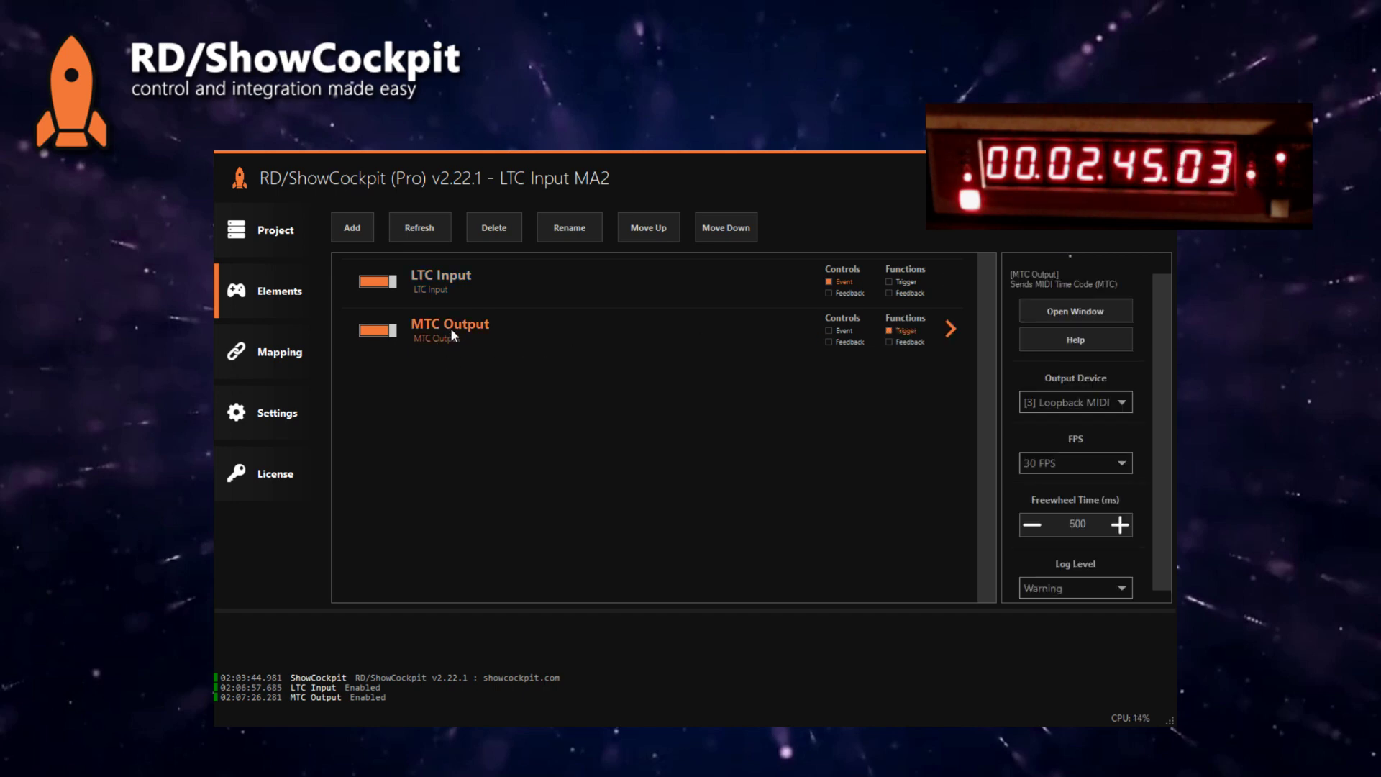
pyautogui.doubleClick(449, 328)
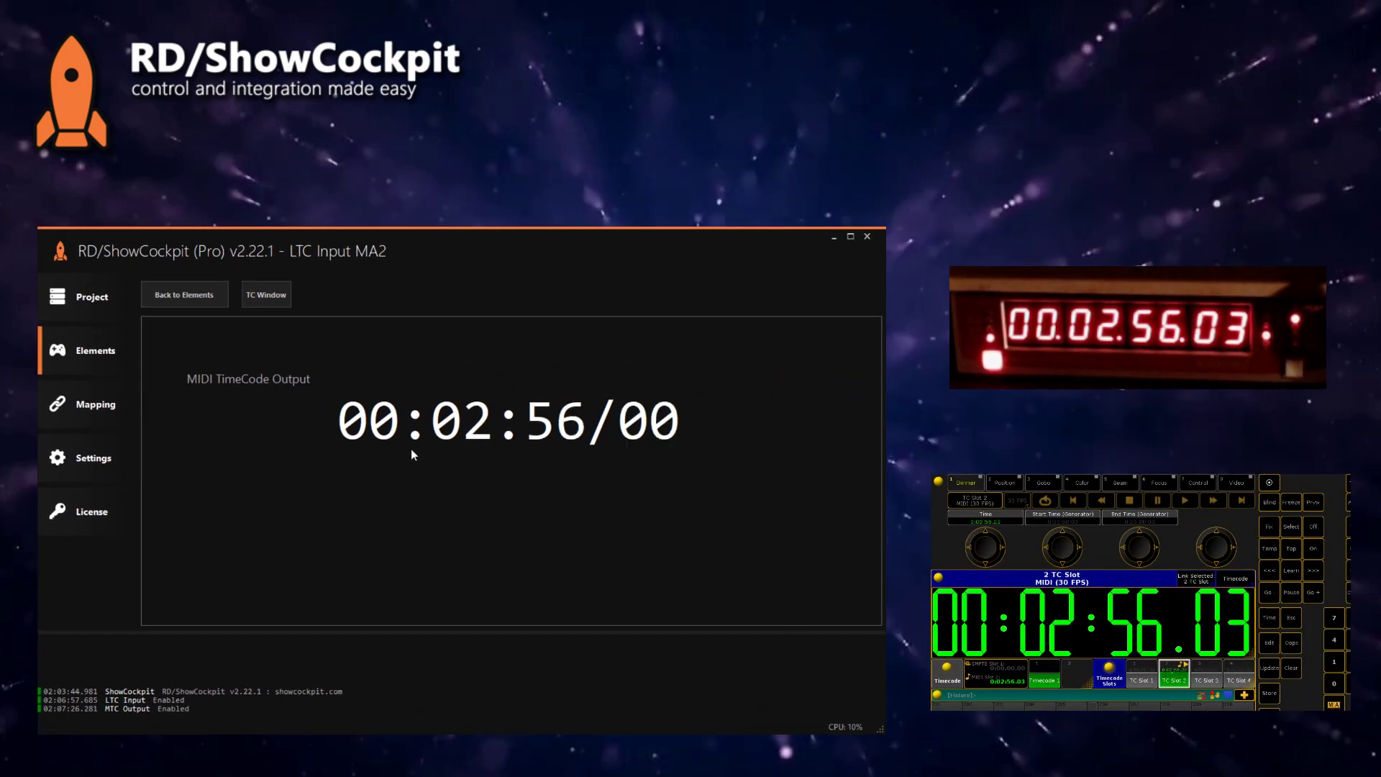
pyautogui.click(199, 302)
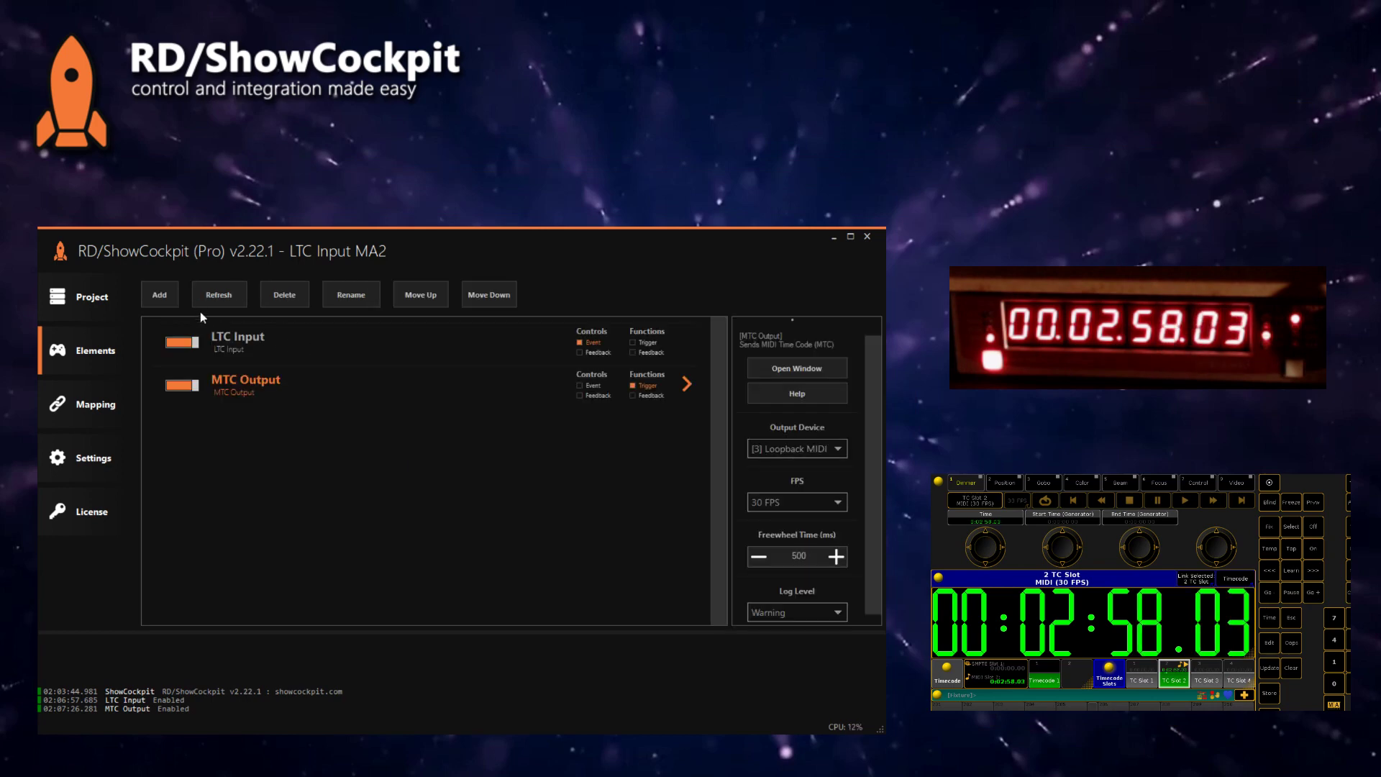